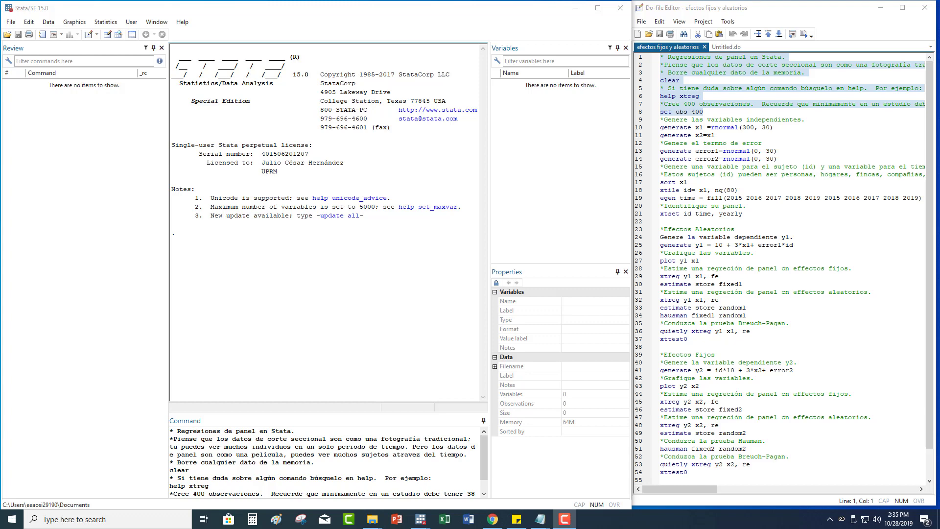
Run the pasted setup commands, including clear, help xtreg and set obs 400, and close the xtreg help viewer
click(206, 481)
key(Return)
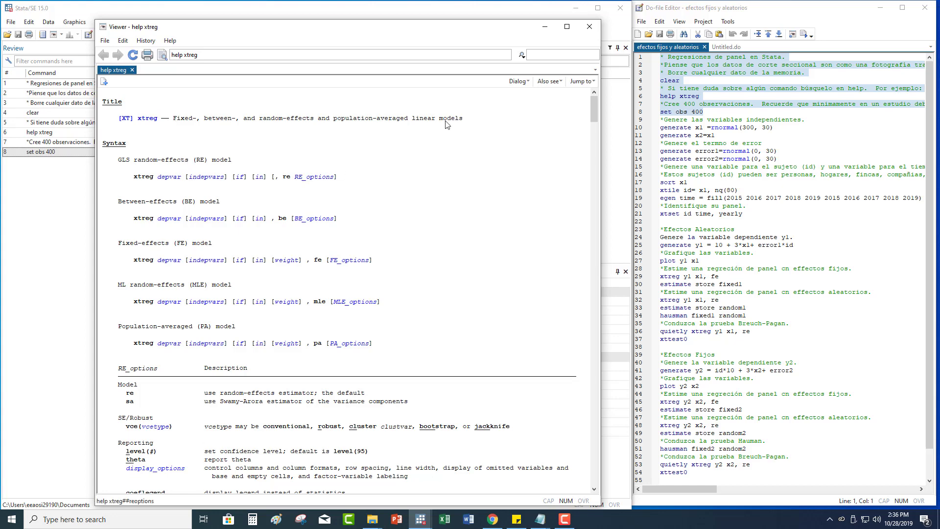
click(589, 29)
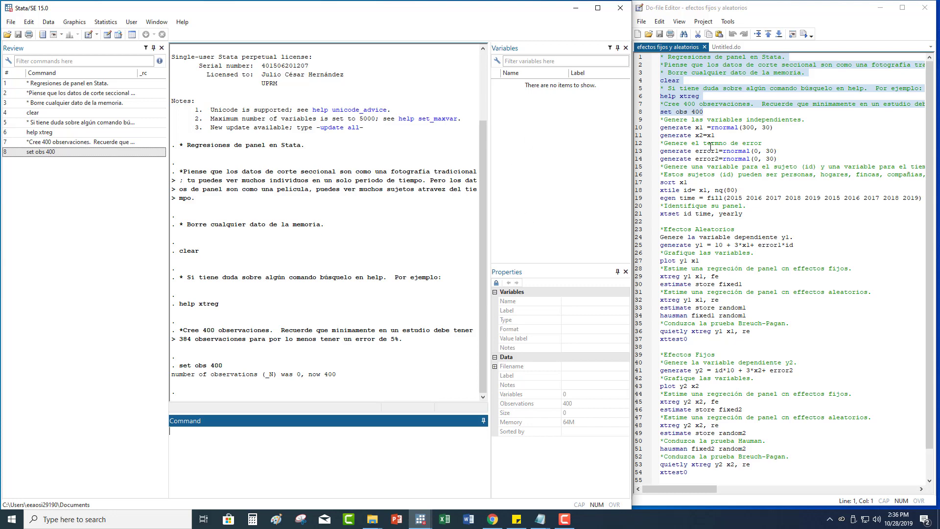
Copy the independent-variable lines from the do-file and run them: generate x1 =rnormal(300, 30) and generate x2=x1
drag(660, 119, 735, 134)
right_click(709, 129)
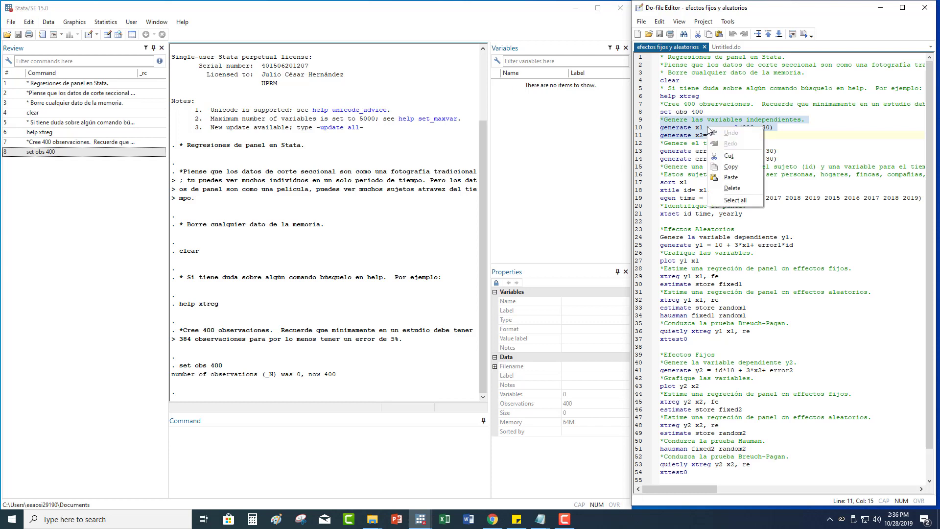
click(734, 169)
right_click(188, 433)
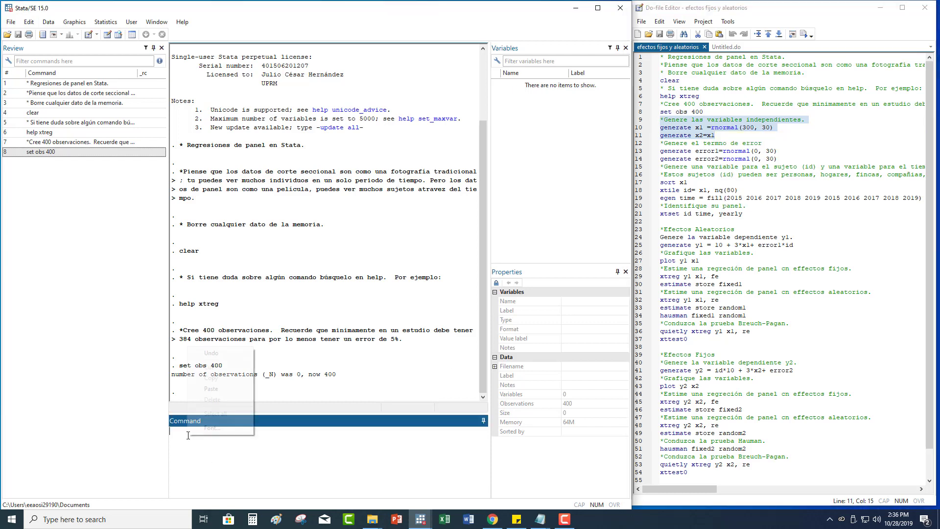
click(211, 388)
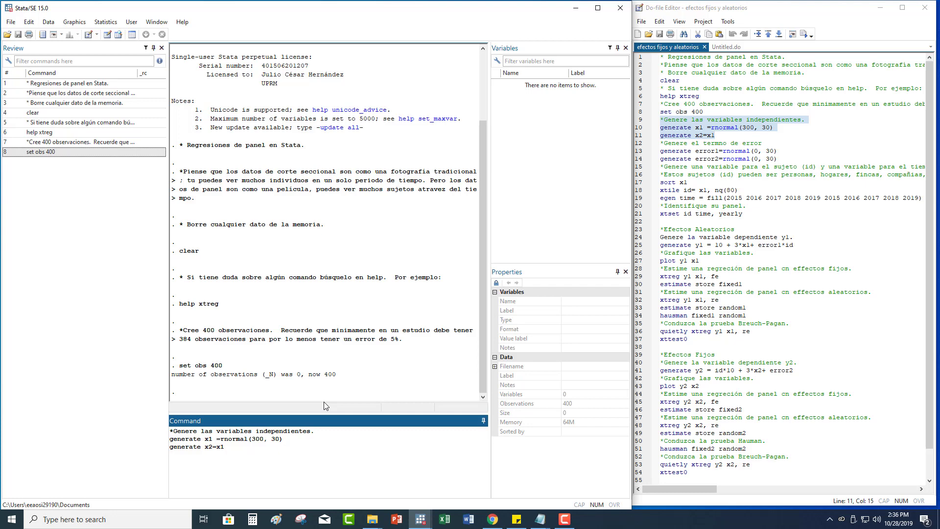
key(Return)
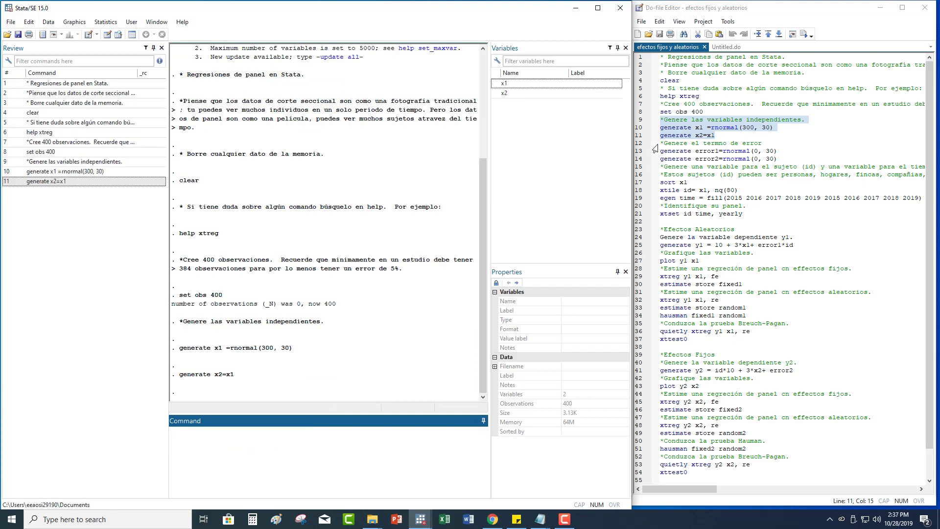
Copy the error-term lines from the do-file and run them, generating error1 and error2 as rnormal(0, 30)
drag(661, 143, 778, 159)
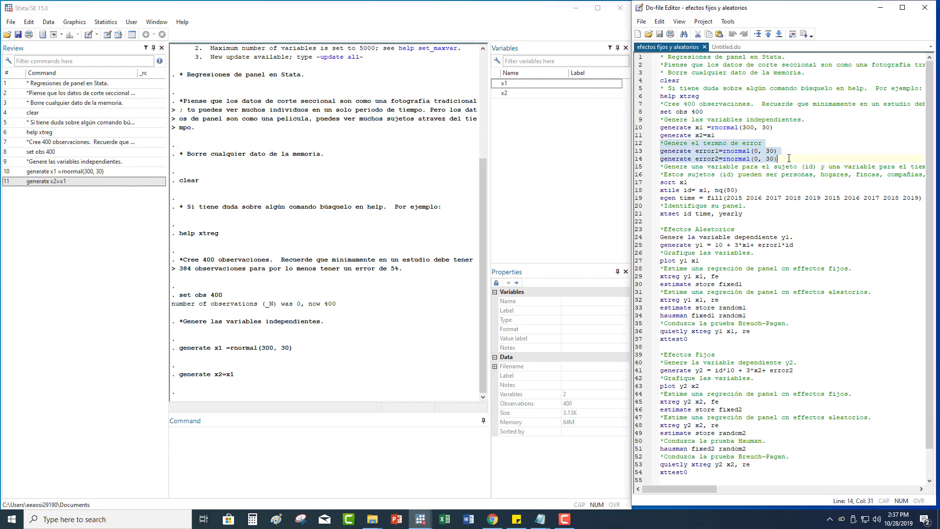
right_click(737, 152)
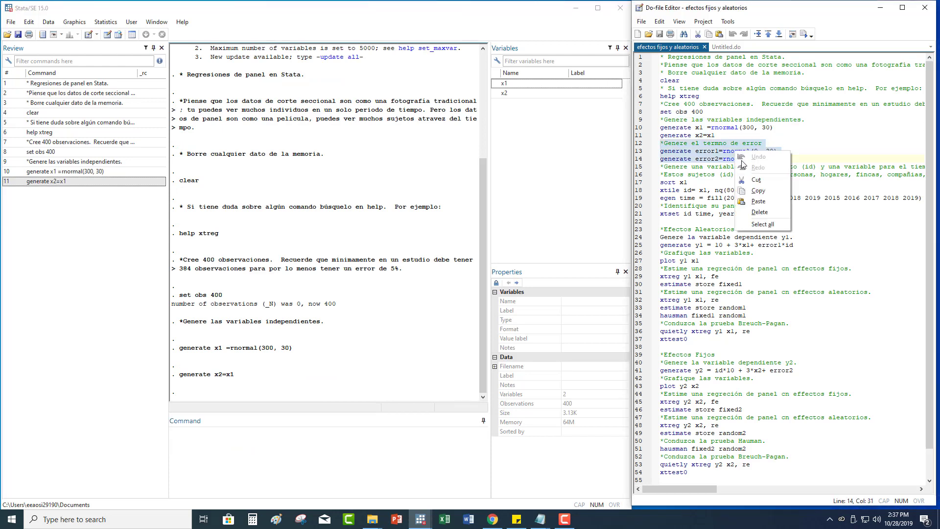
click(762, 194)
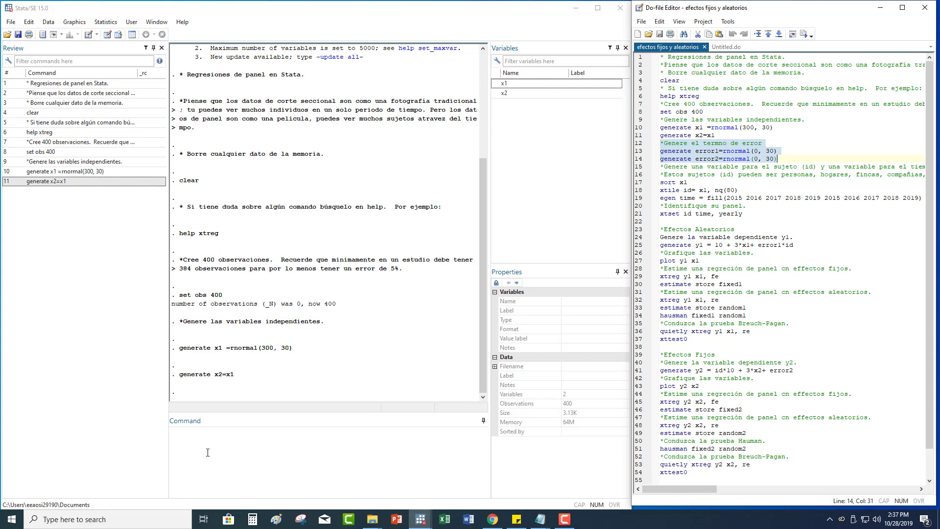
right_click(211, 452)
click(231, 406)
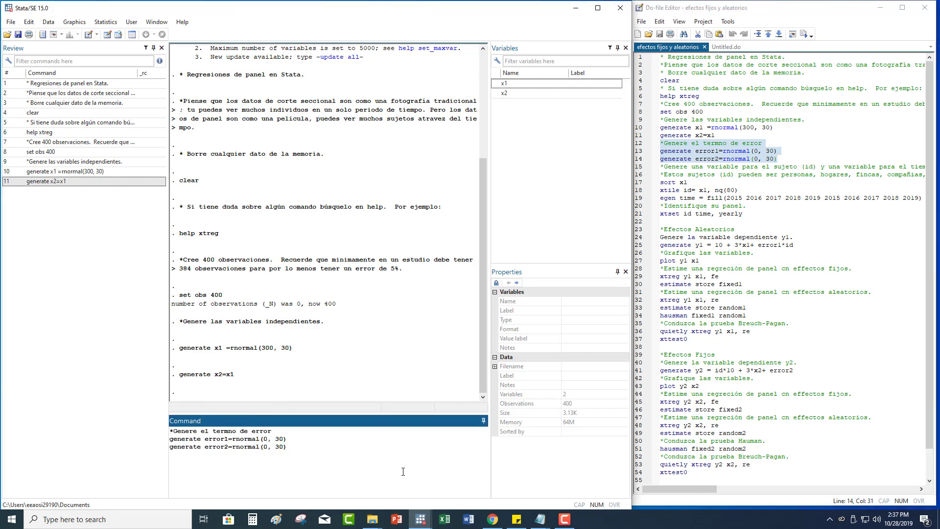
key(Return)
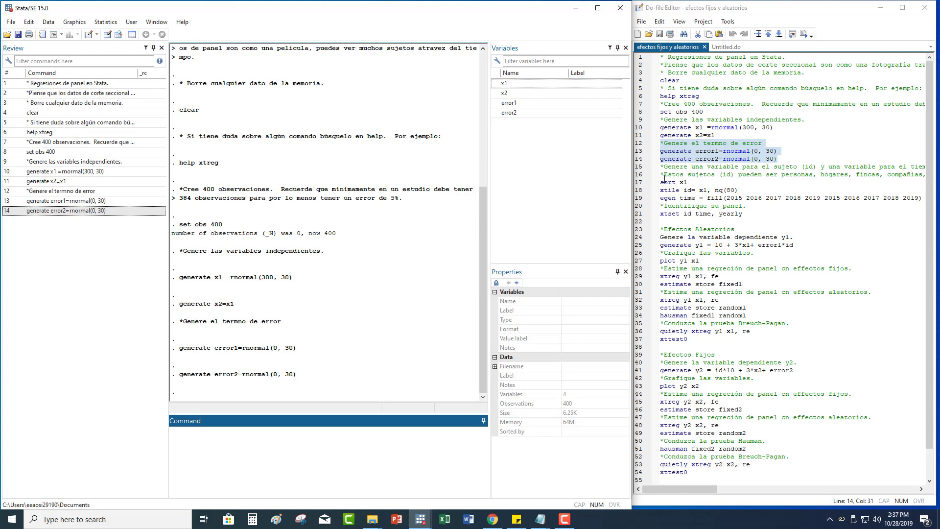
Run the do-file lines from the subject and time comments through xtset id time, yearly, and review the dataset in the Data Editor
drag(662, 168, 749, 215)
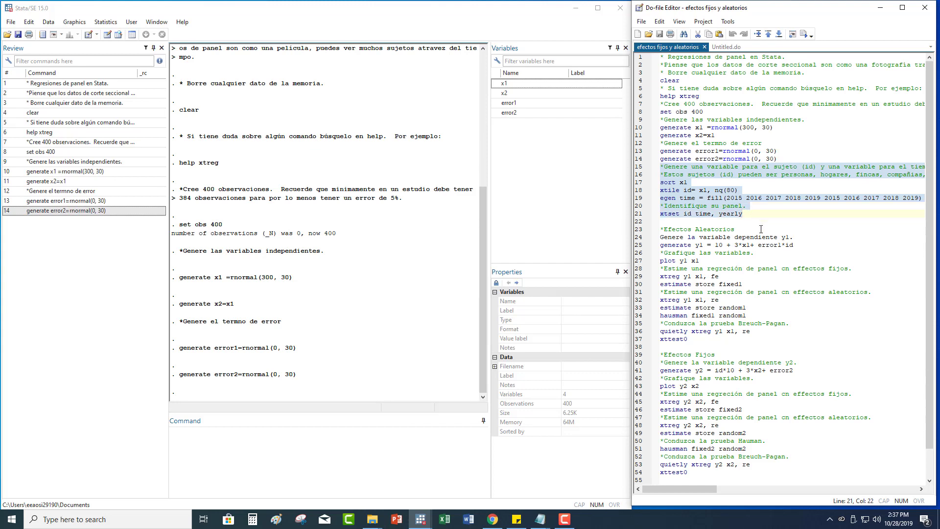
right_click(705, 201)
click(738, 234)
click(240, 434)
right_click(213, 439)
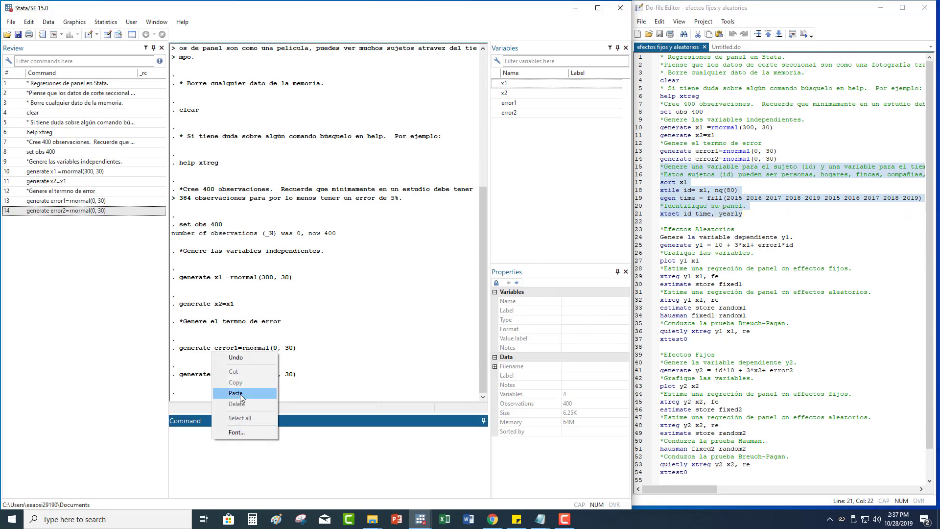
click(241, 398)
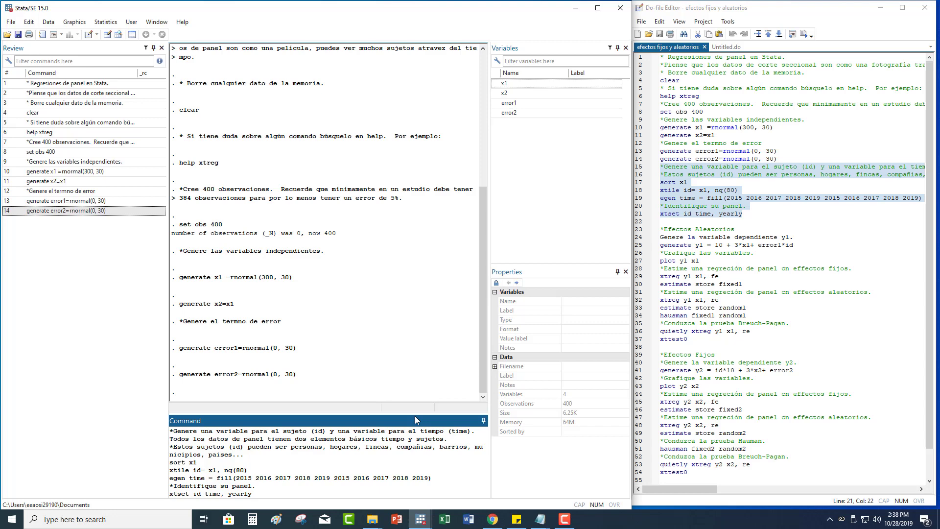
key(Return)
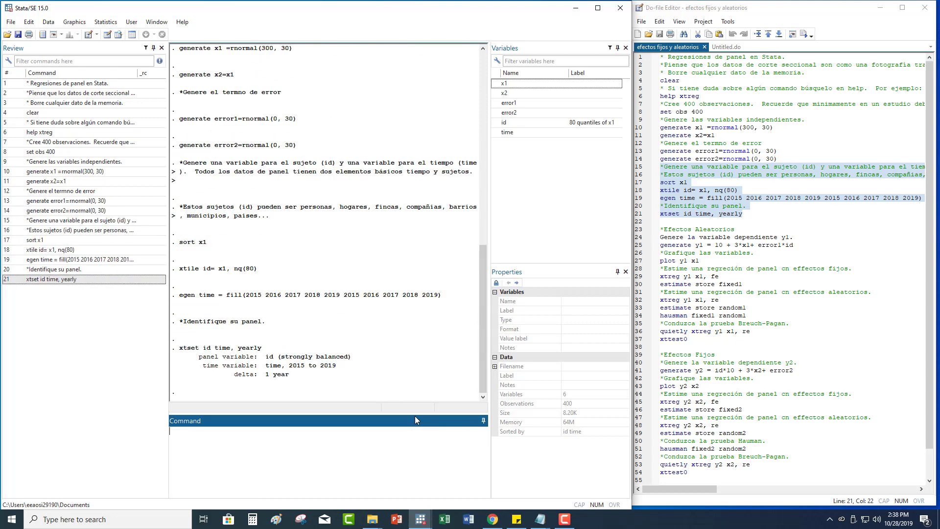
click(107, 34)
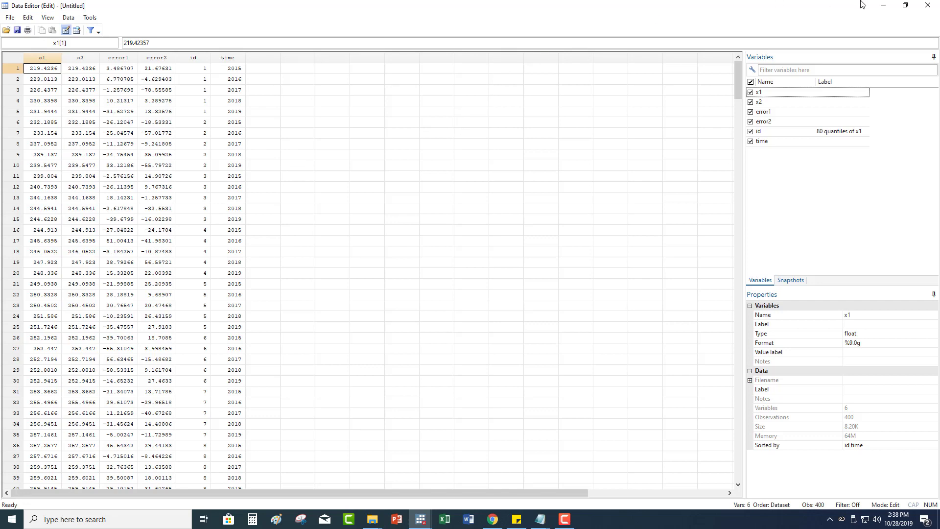
click(929, 5)
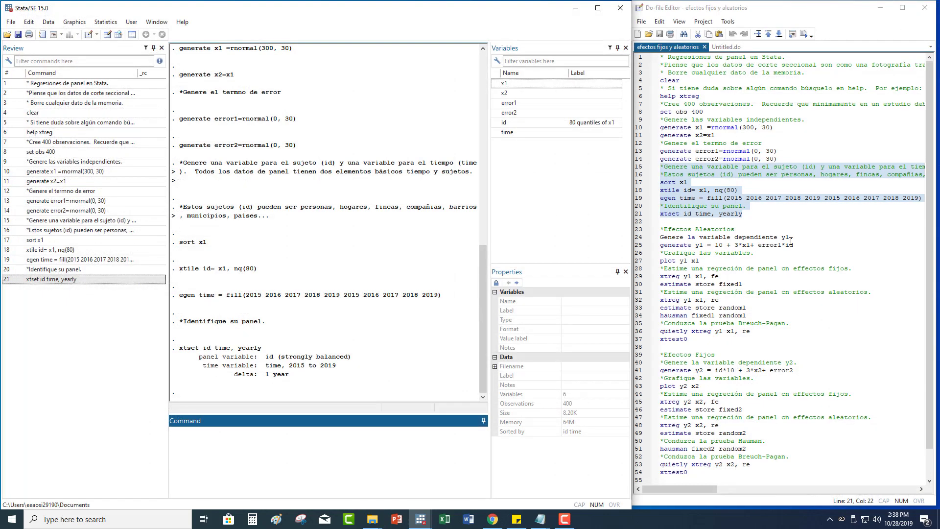
Turn line 24 of the do-file, "Genere la variable dependiente y1.", into a comment by adding a leading asterisk
drag(662, 231, 731, 237)
drag(667, 243, 661, 240)
click(661, 238)
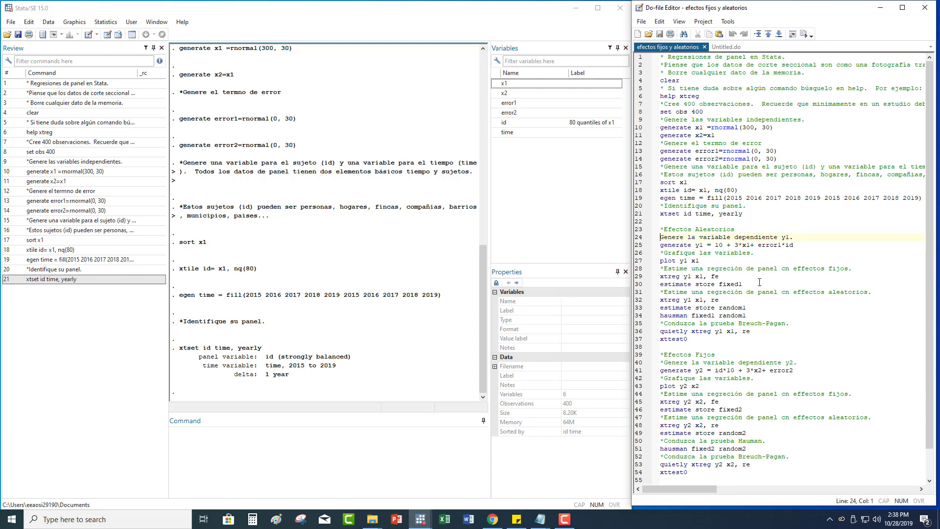
text(*)
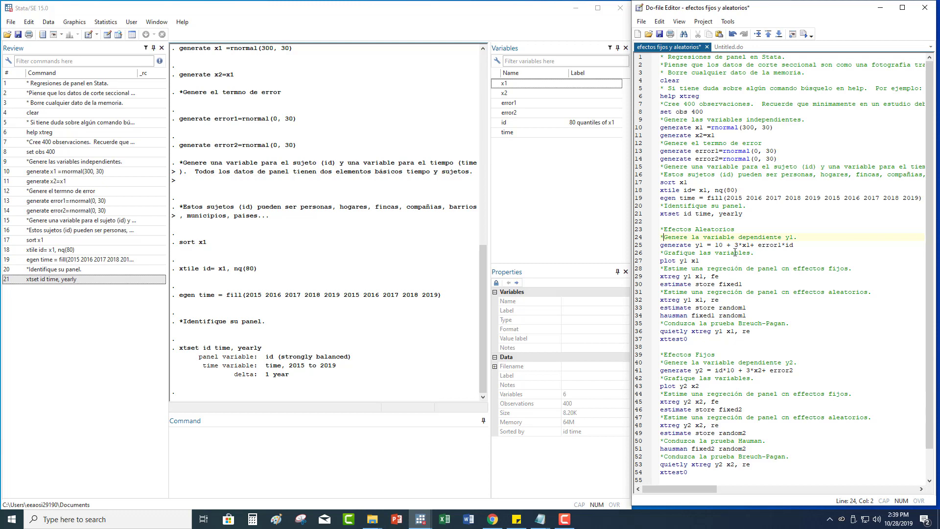
Copy the first part of the "Efectos Aleatorios" block and run it: generate y1 = 10 + 3*x1+ error1*id and plot y1 x1
click(702, 261)
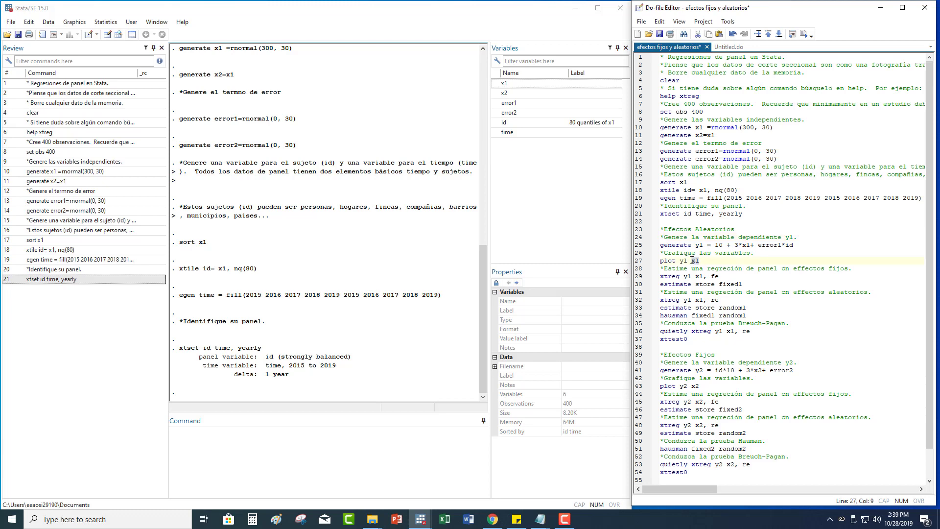
drag(702, 261, 660, 230)
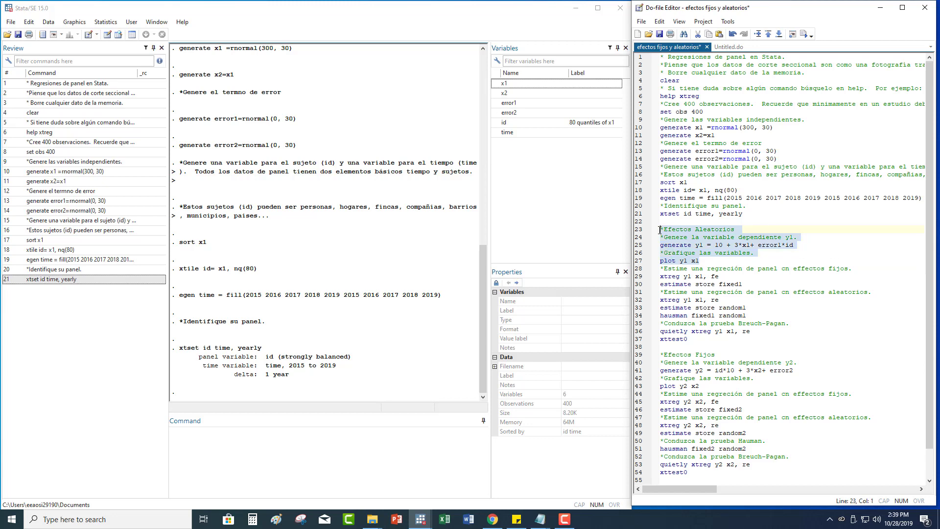
right_click(692, 239)
click(715, 278)
click(200, 458)
right_click(193, 443)
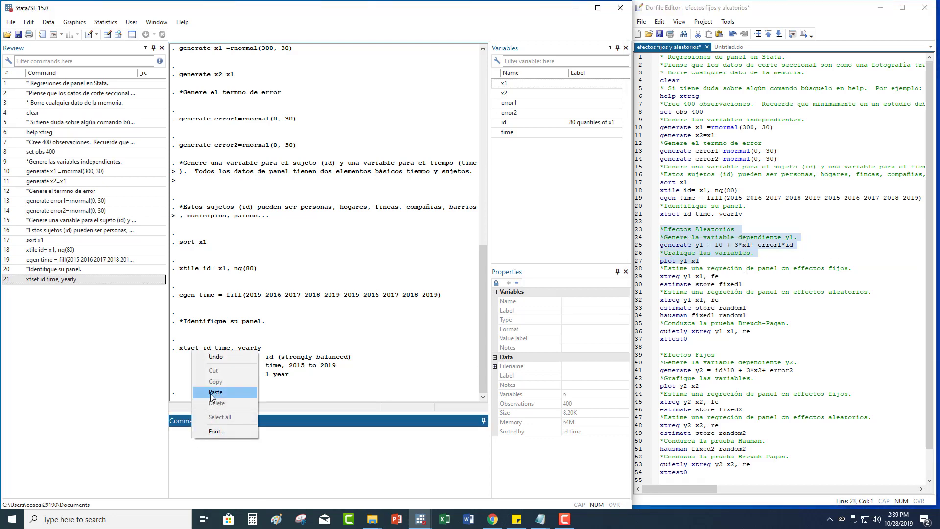
click(215, 394)
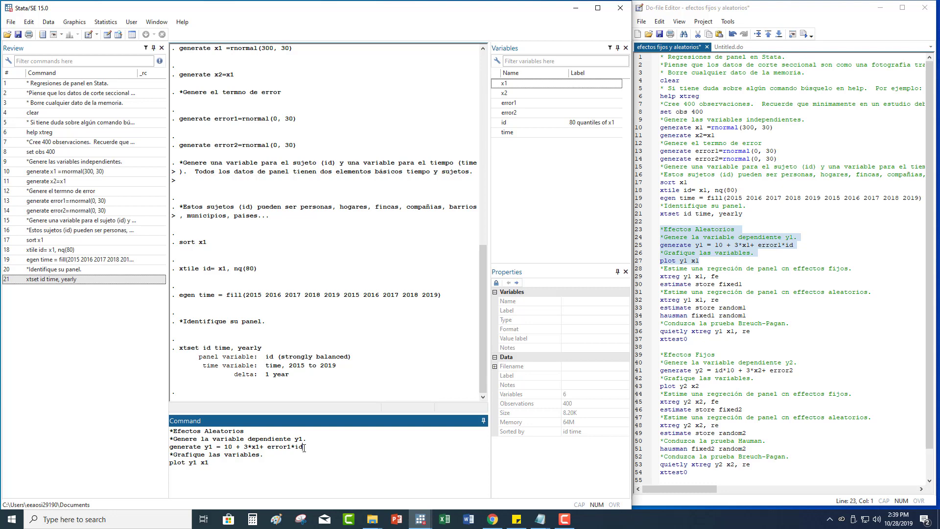
drag(304, 448, 291, 447)
key(Return)
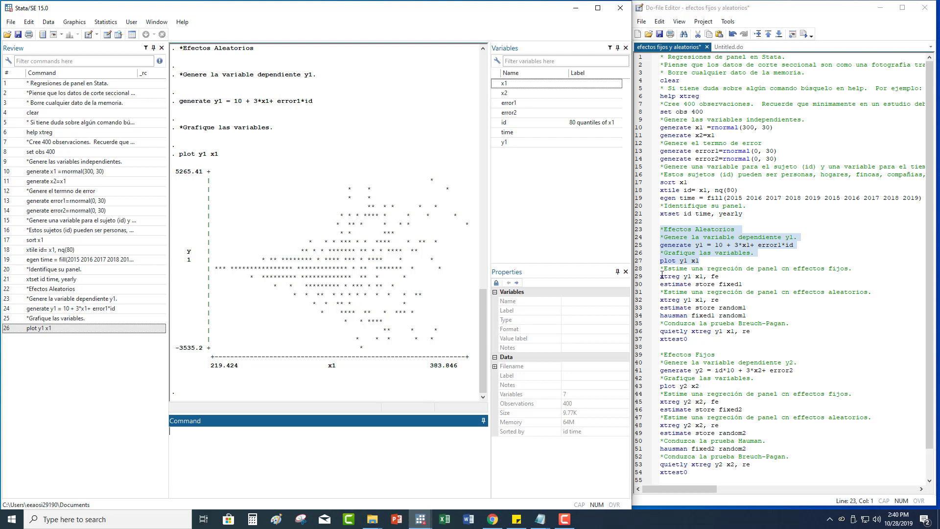
Copy the fixed-effects lines for y1 from the do-file and run xtreg y1 x1, fe, storing the estimates as fixed1
drag(660, 268, 748, 289)
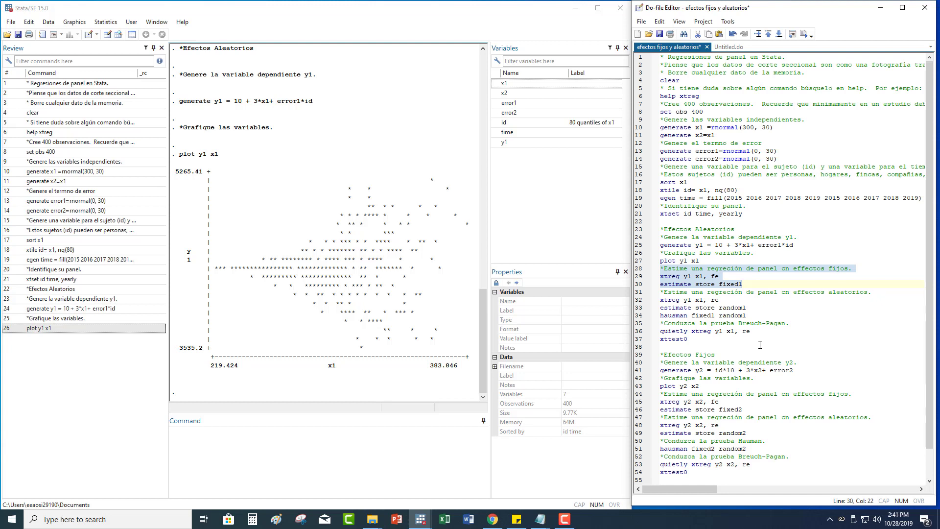
right_click(700, 280)
click(721, 317)
right_click(192, 434)
click(225, 391)
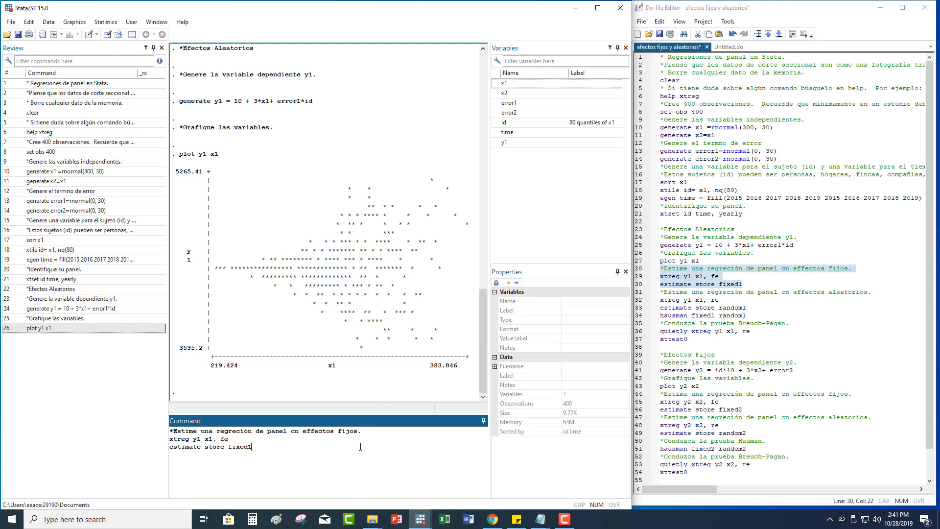
key(Return)
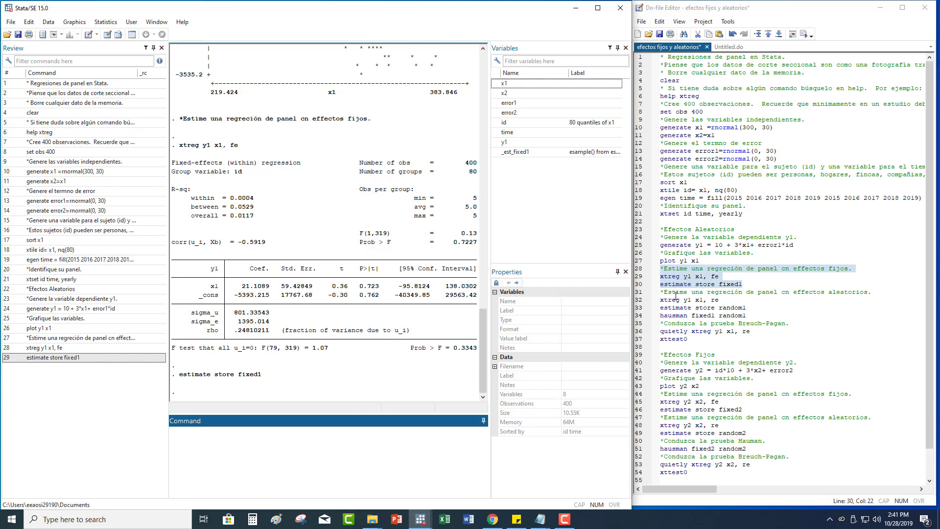
Copy the random-effects lines for y1 from the do-file and run xtreg y1 x1, re, storing the estimates as random1
drag(662, 293, 747, 308)
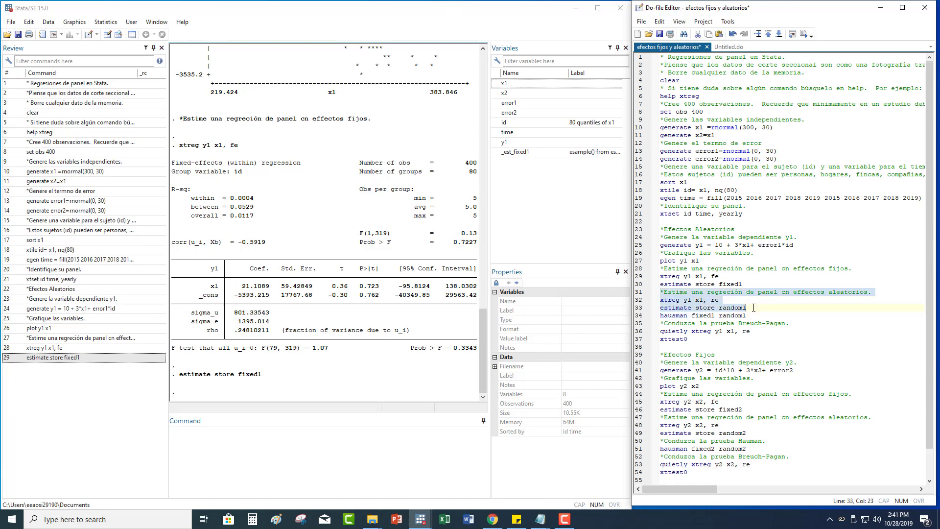
right_click(693, 297)
click(710, 333)
right_click(194, 453)
click(223, 407)
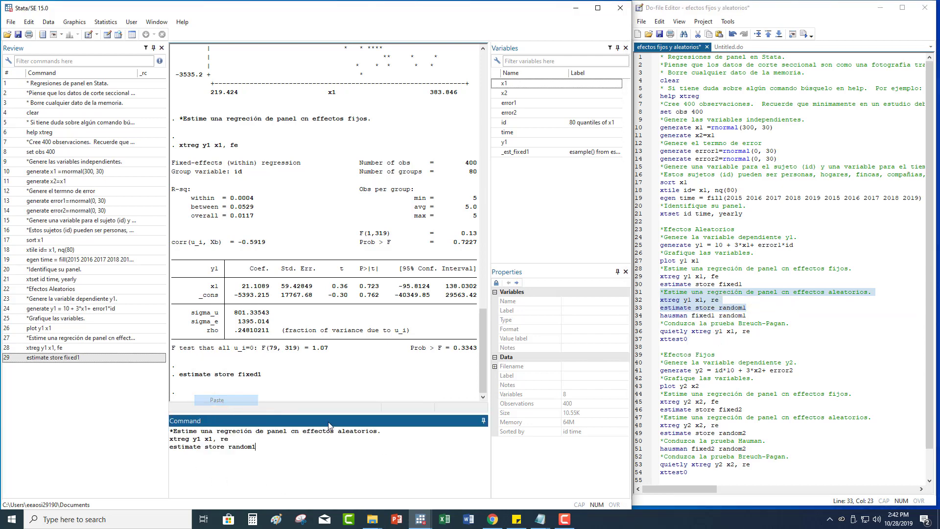
key(Return)
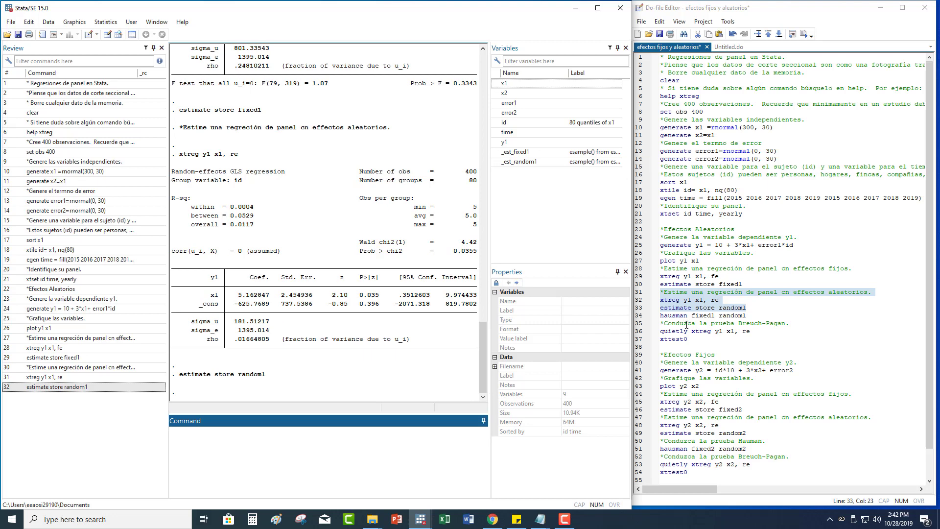
Copy the Hausman test line from the do-file and run hausman fixed1 random1
drag(754, 315, 658, 318)
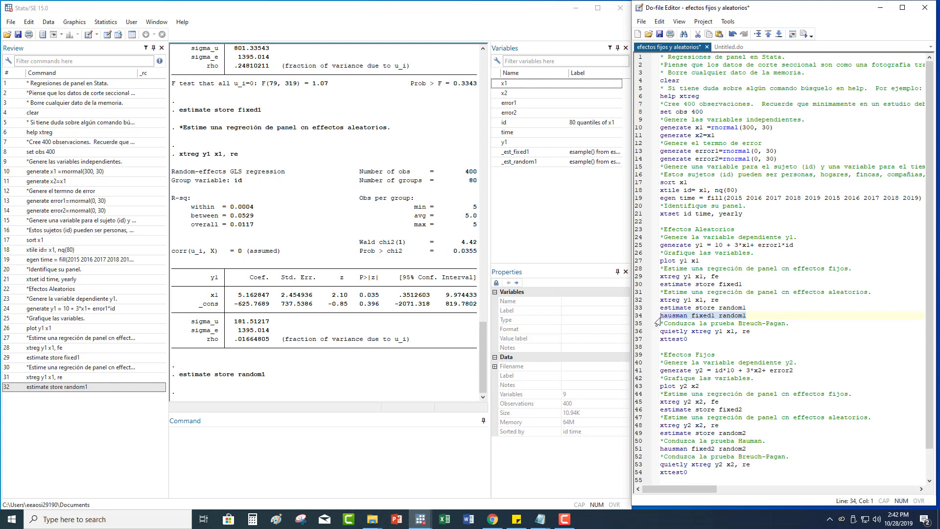
right_click(684, 318)
click(705, 370)
click(196, 436)
right_click(196, 436)
click(223, 391)
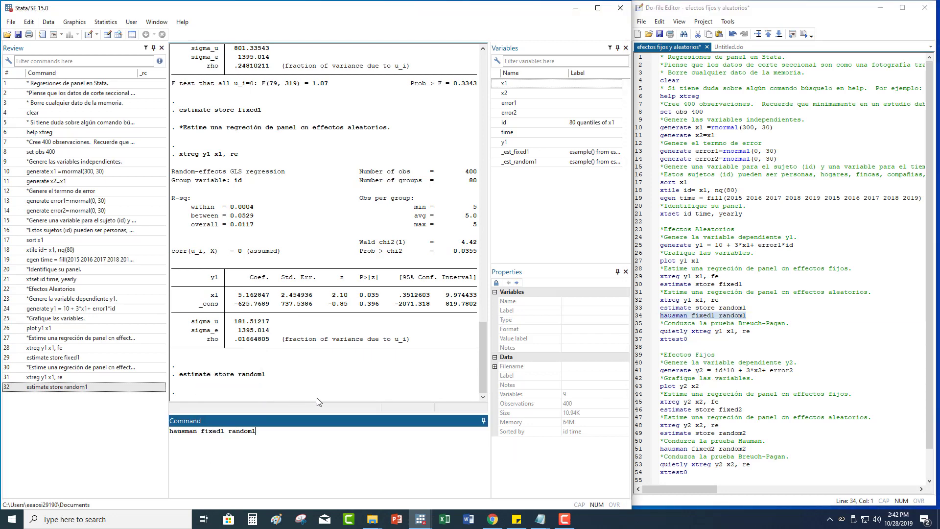
key(Return)
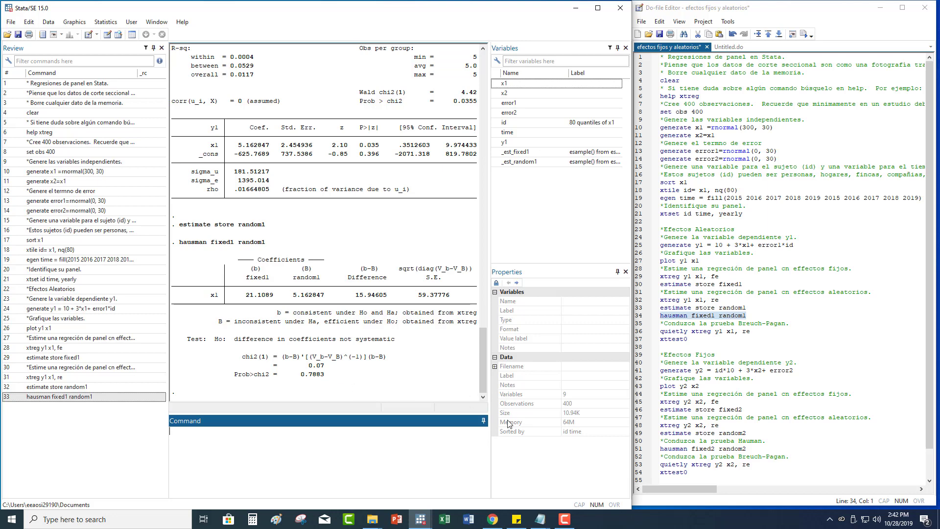
Copy the Breusch-Pagan lines for y1 from the do-file and run quietly xtreg y1 x1, re followed by xttest0
drag(692, 340, 660, 323)
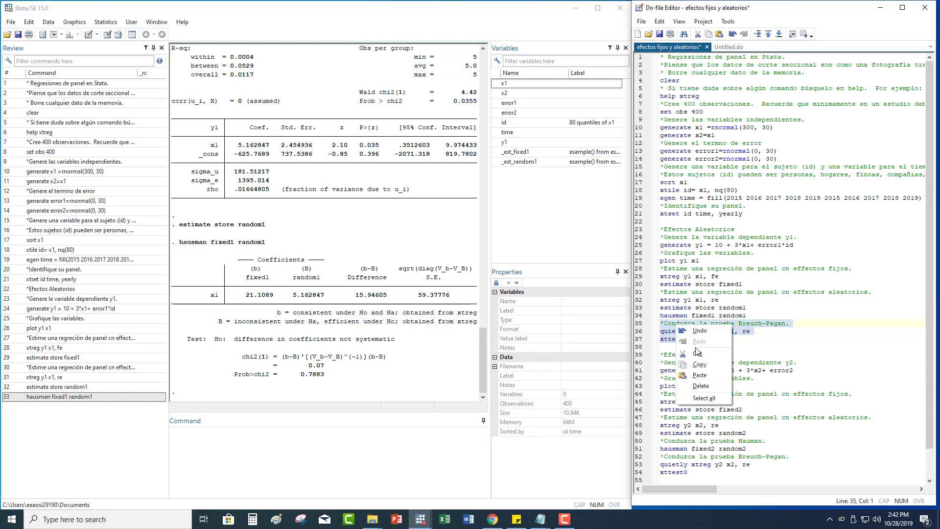
click(703, 368)
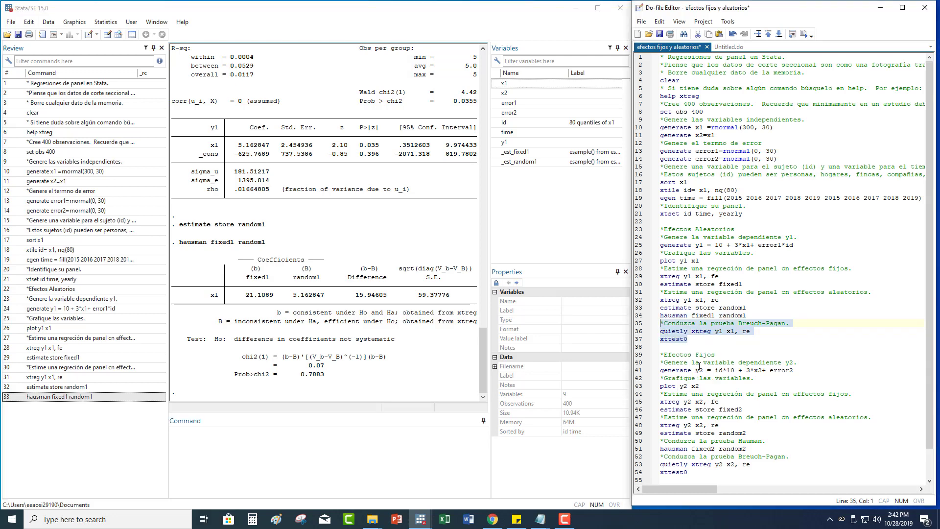
right_click(209, 440)
click(233, 395)
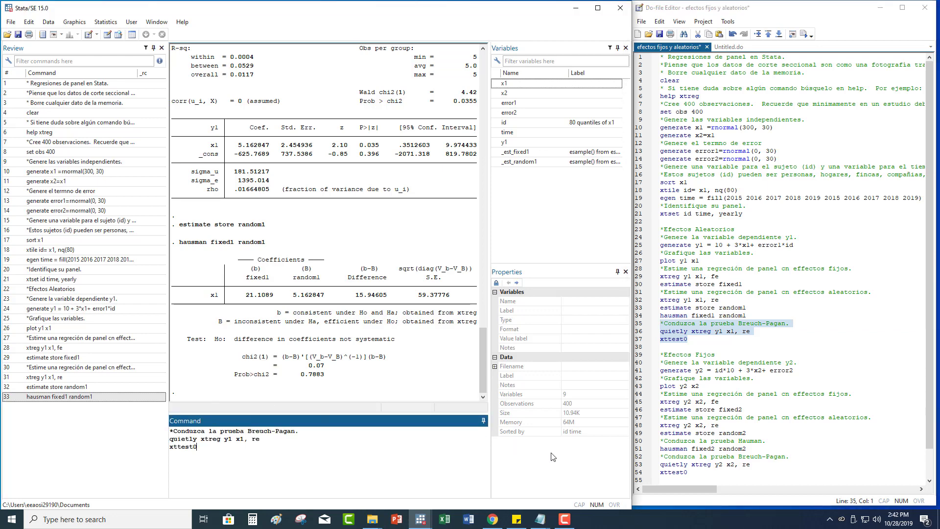
key(Return)
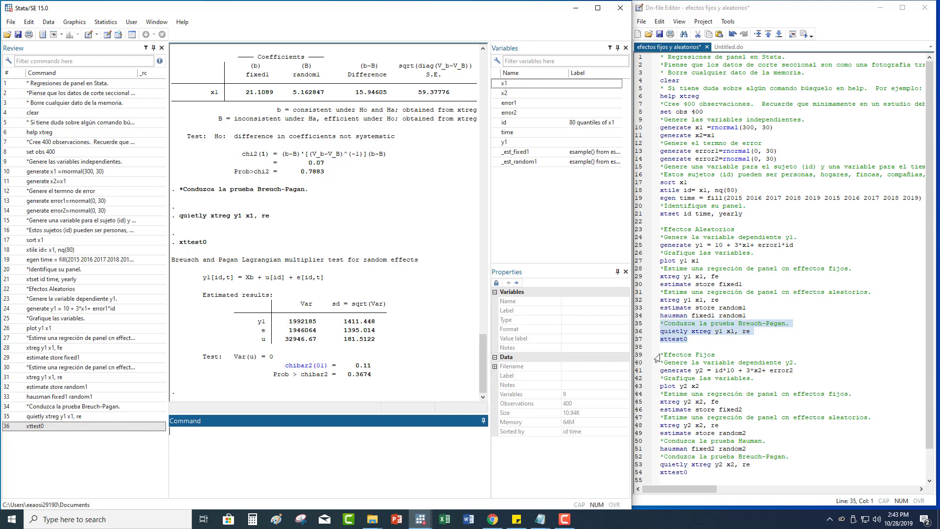
Copy the opening lines of the "Efectos Fijos" block and run generate y2 = id*10 + 3*x2+ error2
drag(655, 354, 795, 371)
right_click(771, 373)
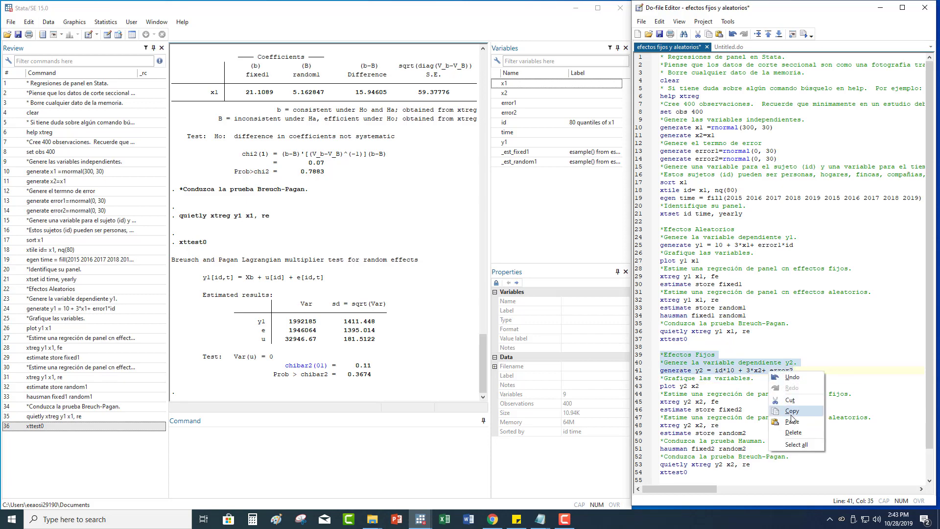
click(792, 411)
click(206, 444)
right_click(206, 444)
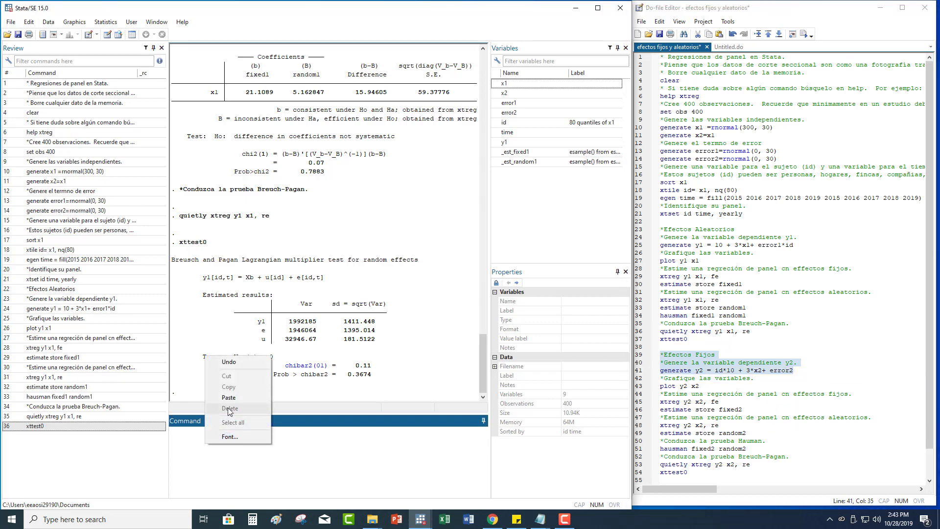
click(232, 398)
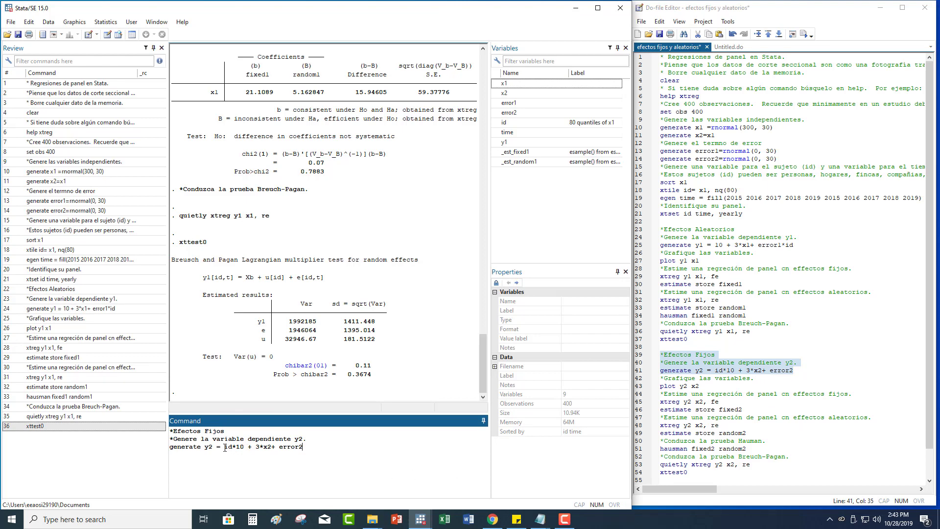
drag(225, 448, 243, 461)
click(309, 447)
key(Return)
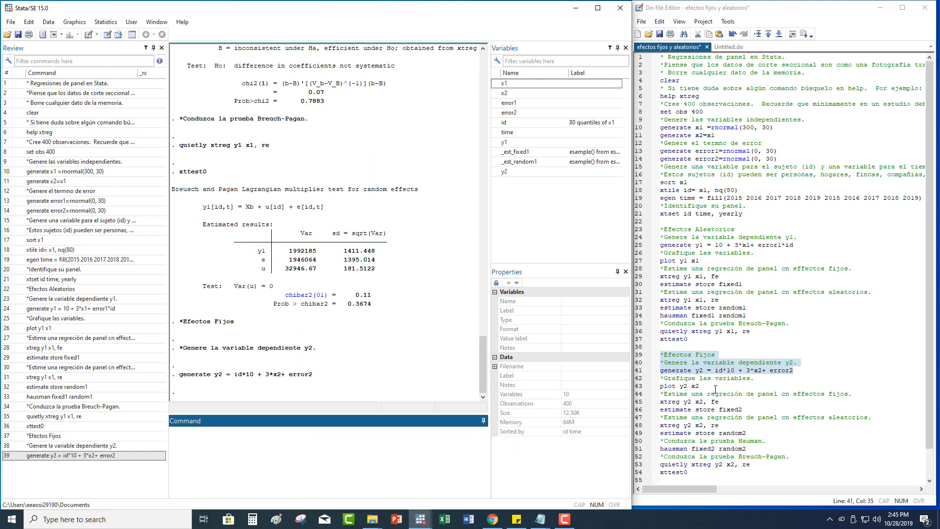
Copy the graphing lines for y2 from the do-file and run plot y2 x2
drag(661, 381, 700, 387)
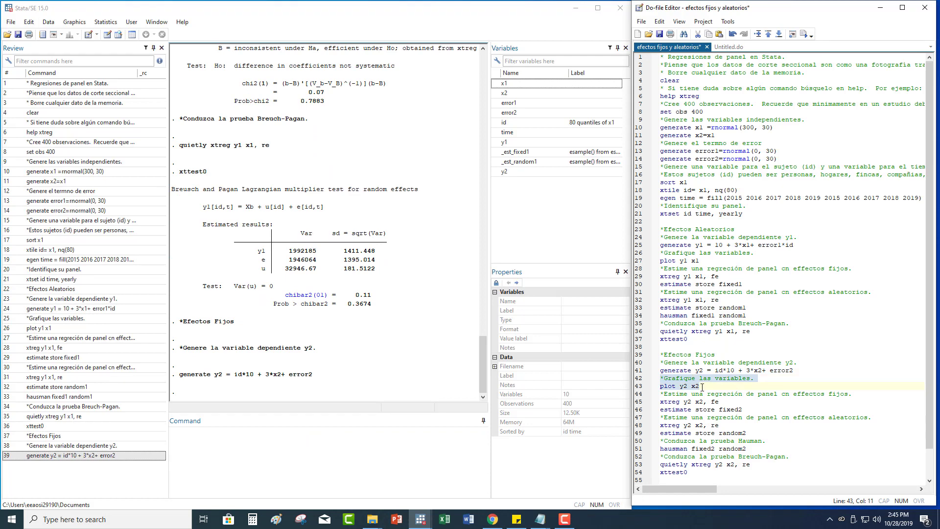
right_click(691, 387)
click(712, 423)
right_click(221, 449)
click(243, 403)
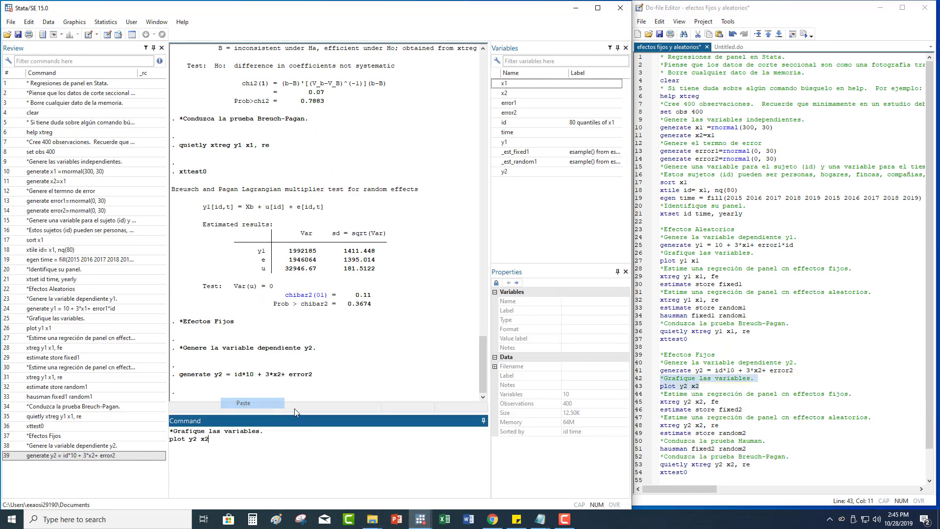
key(Return)
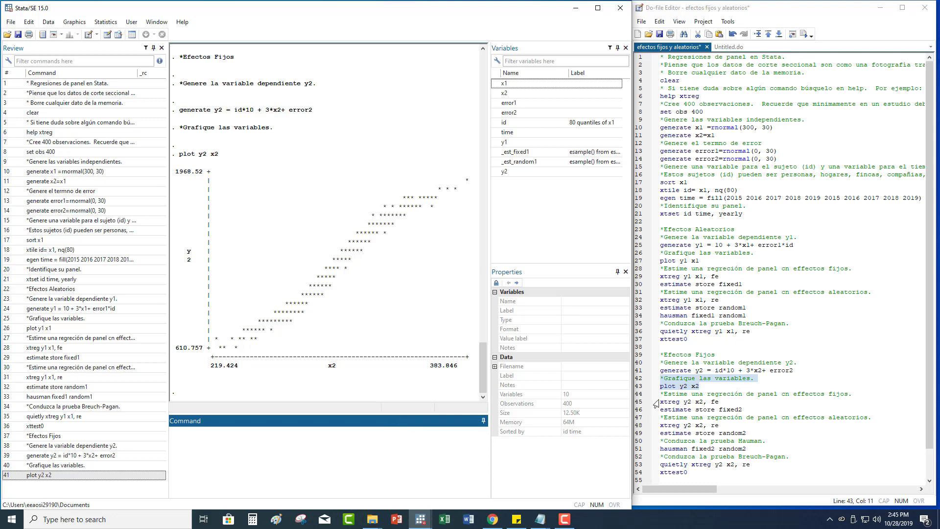
Copy the fixed-effects lines for y2 from the do-file and run xtreg y2 x2, fe, storing the estimates as fixed2
drag(662, 394, 749, 408)
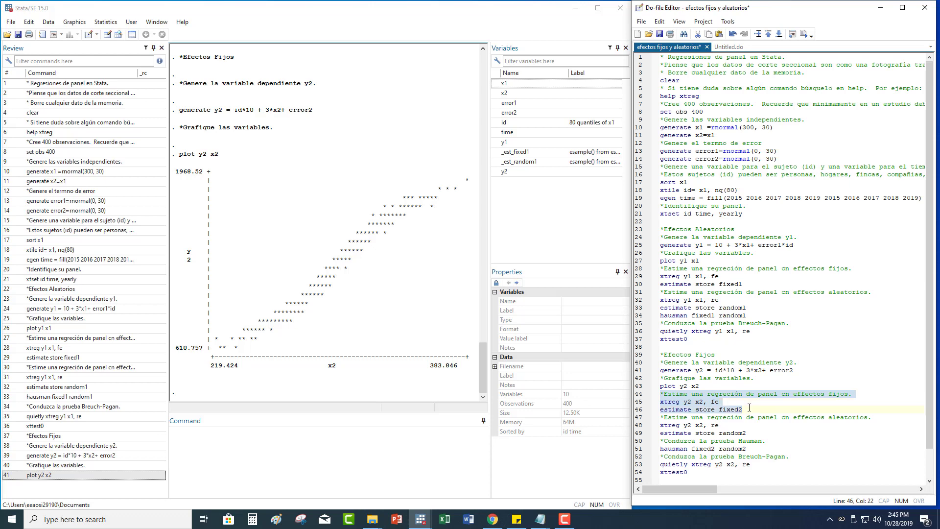
right_click(708, 409)
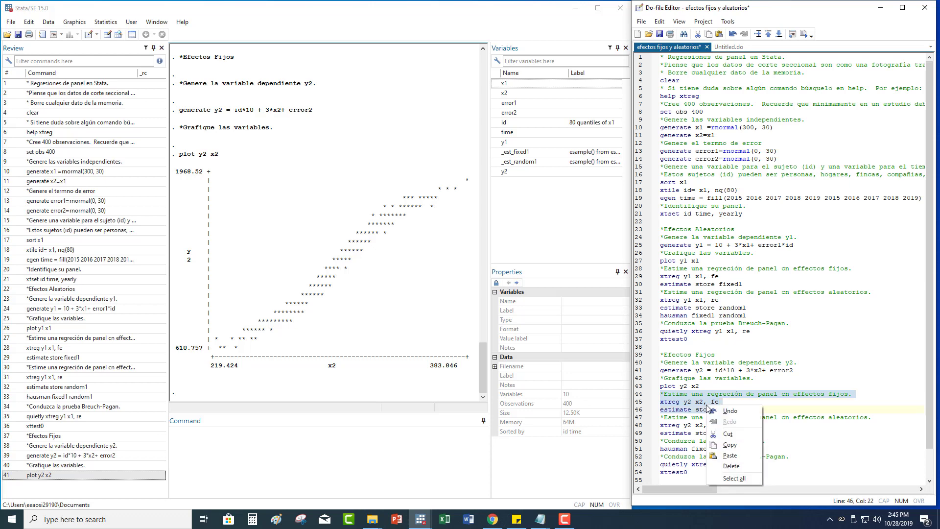
click(730, 445)
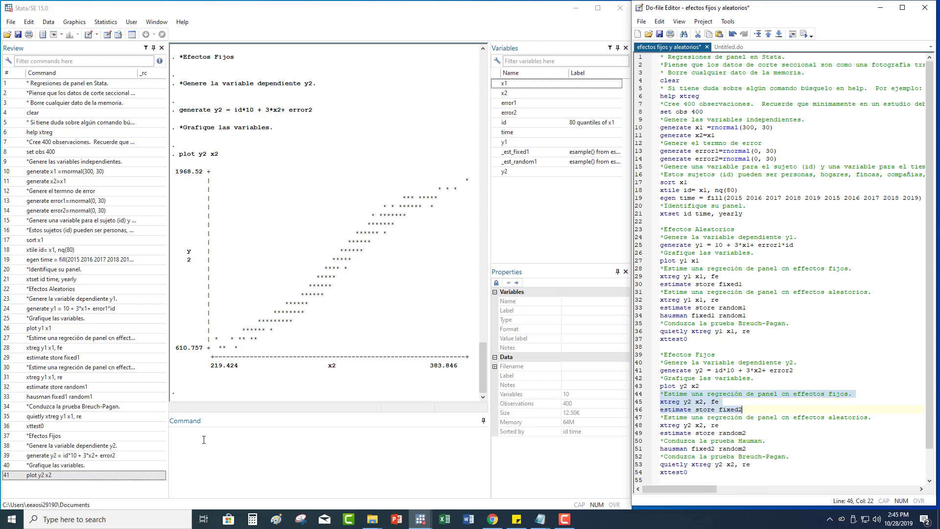
right_click(204, 439)
click(221, 394)
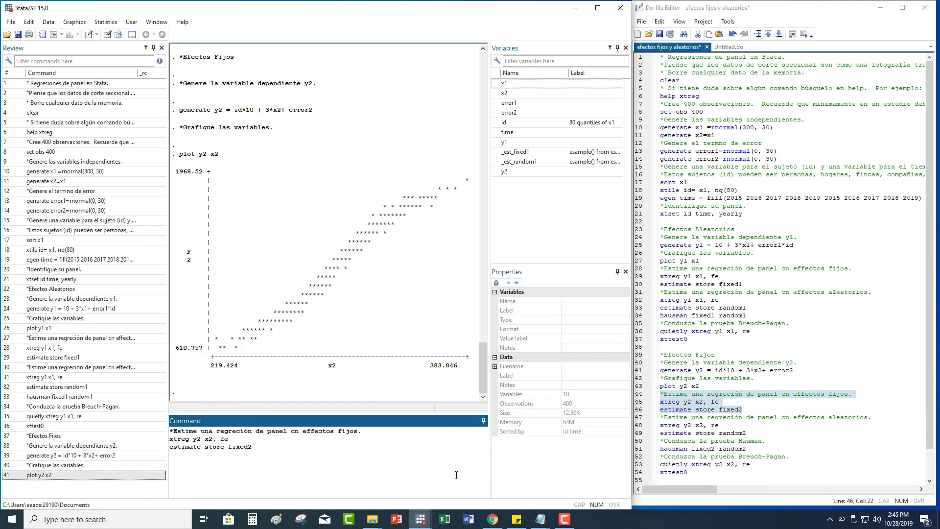
key(Return)
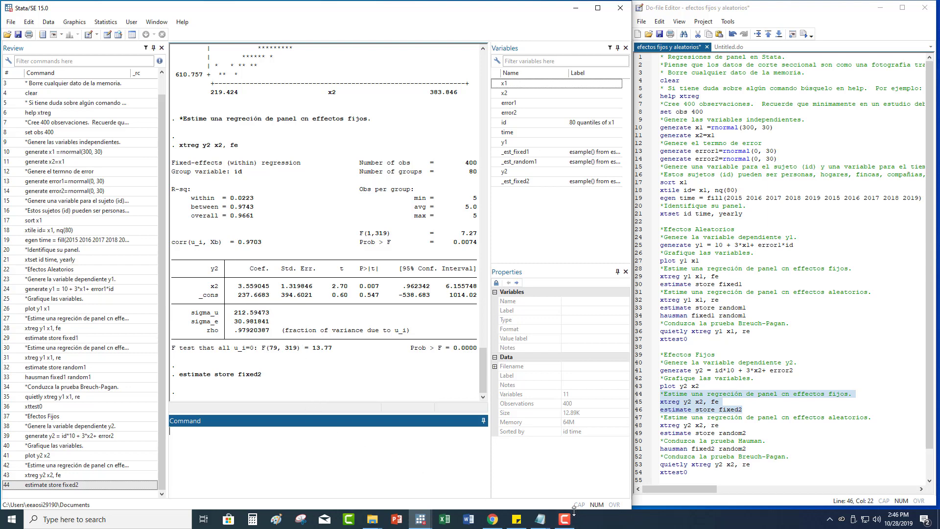
Copy the random-effects lines for y2 from the do-file and run xtreg y2 x2, re, storing the estimates as random2
mouse_move(574, 514)
drag(662, 418, 753, 431)
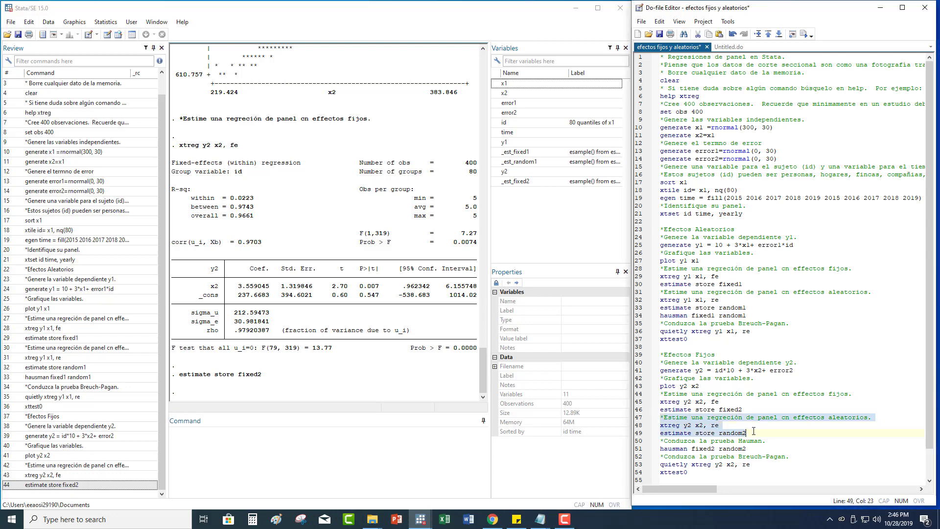
right_click(700, 427)
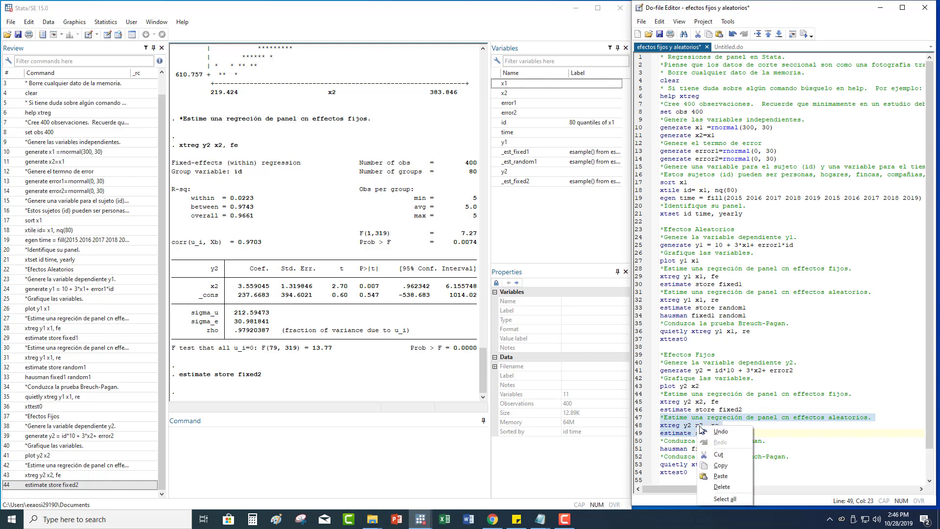
click(721, 466)
right_click(197, 440)
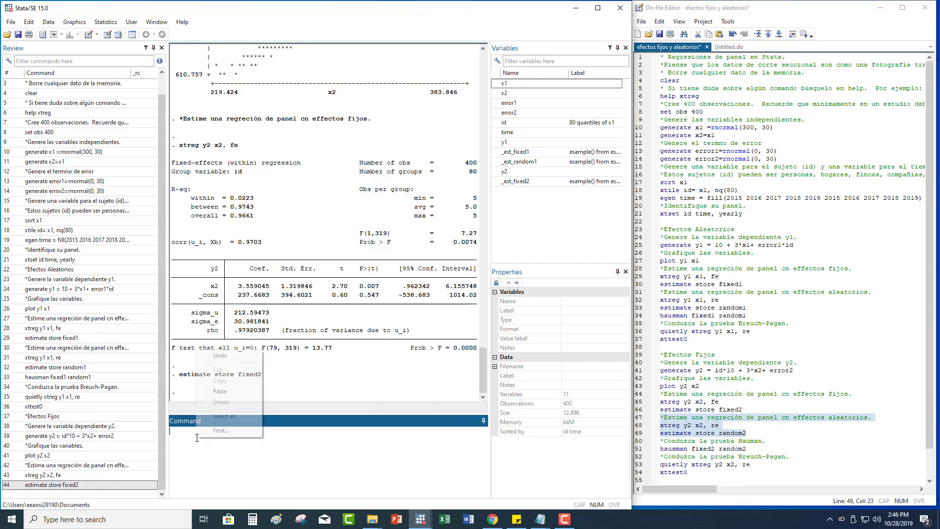
click(226, 391)
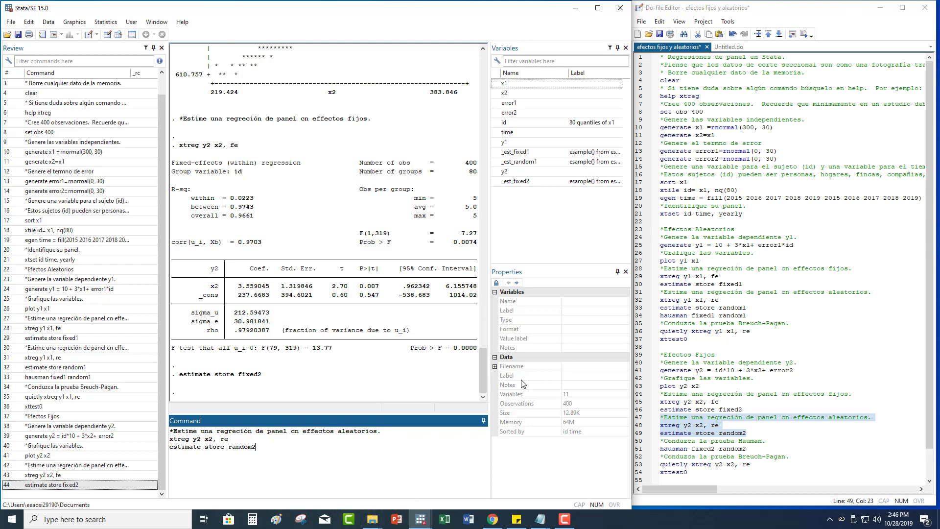
key(Return)
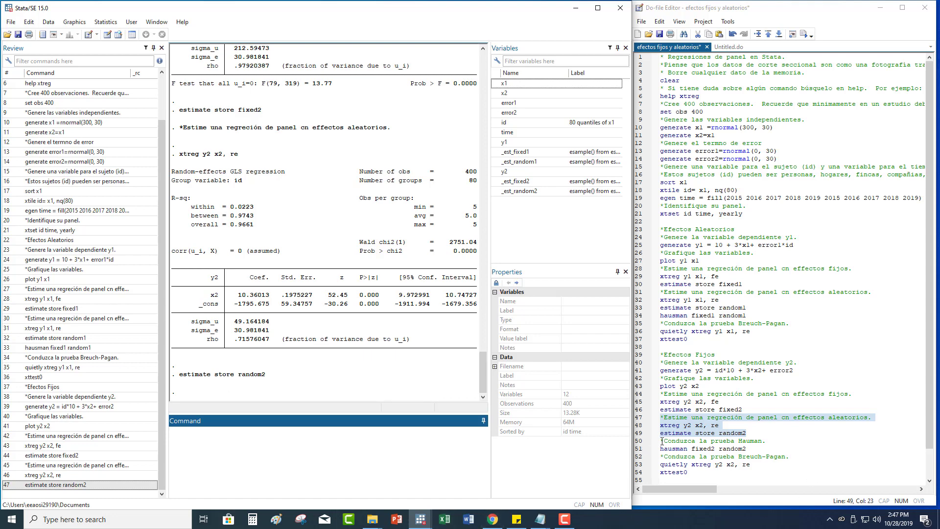
Copy the Hausman test lines for y2 from the do-file, run hausman fixed2 random2, and highlight the resulting p-value
drag(660, 441, 746, 448)
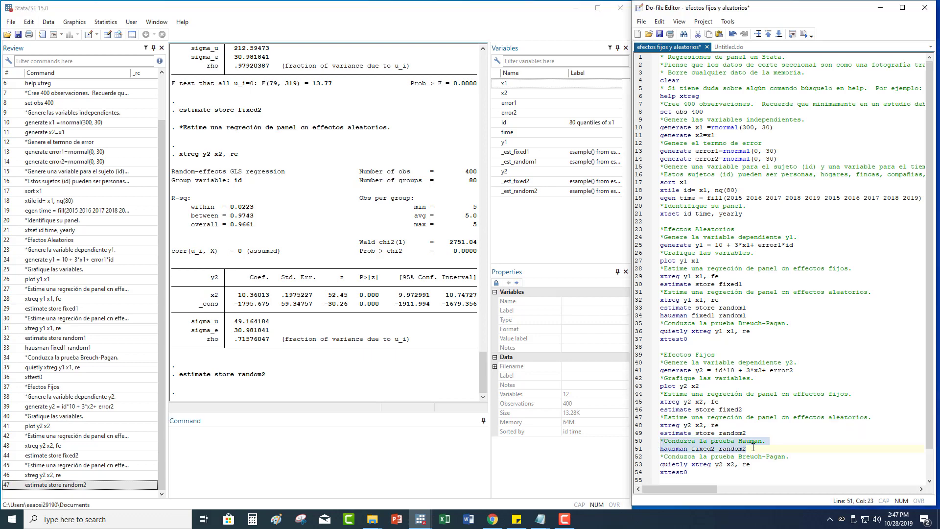
right_click(724, 447)
click(747, 401)
right_click(282, 445)
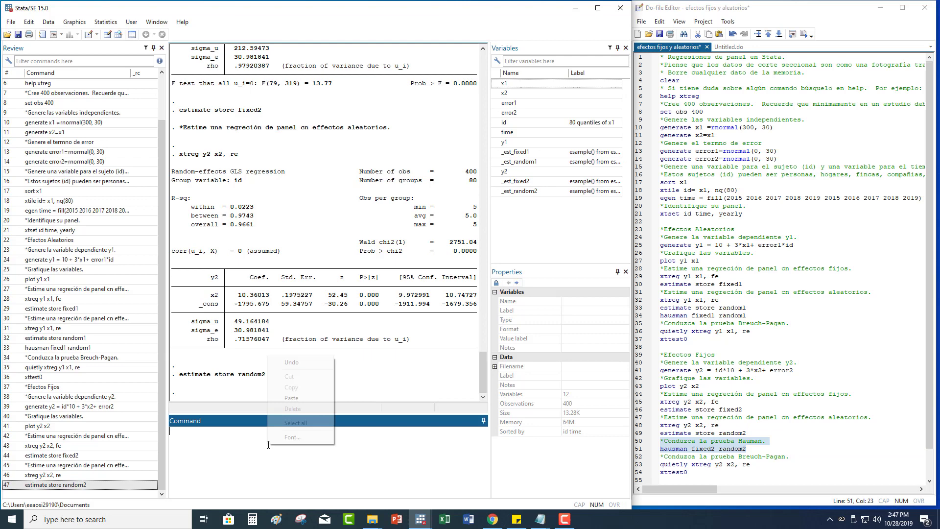
click(307, 404)
key(Return)
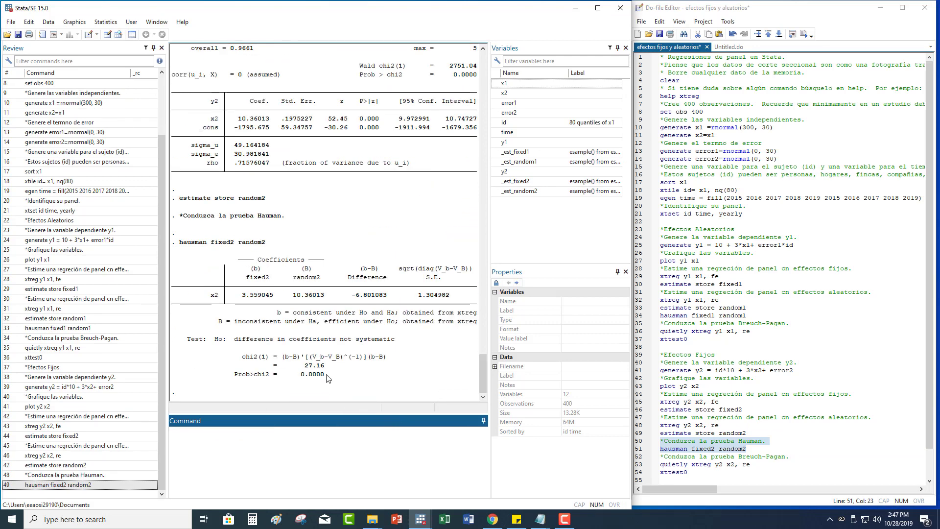
drag(327, 375, 298, 376)
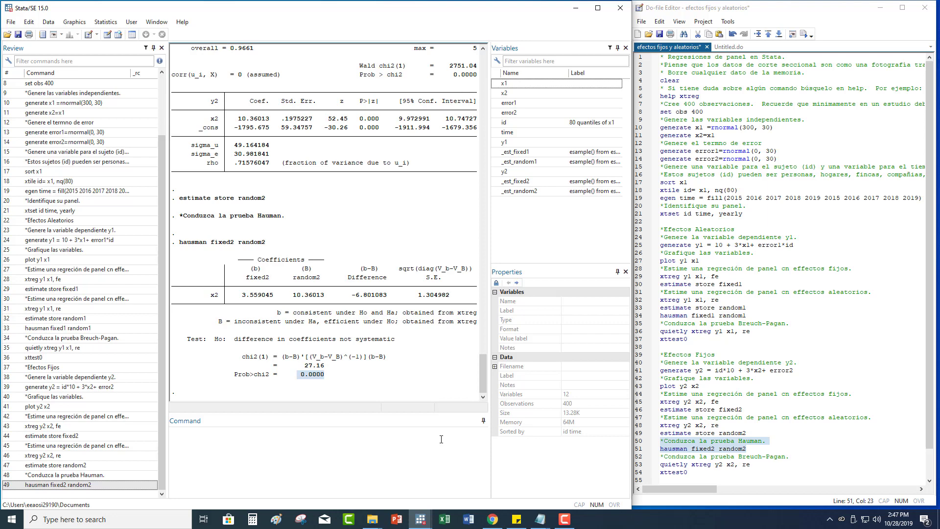
Copy the Breusch-Pagan lines for y2 from the do-file and run quietly xtreg y2 x2, re followed by xttest0
drag(689, 472, 661, 457)
right_click(668, 462)
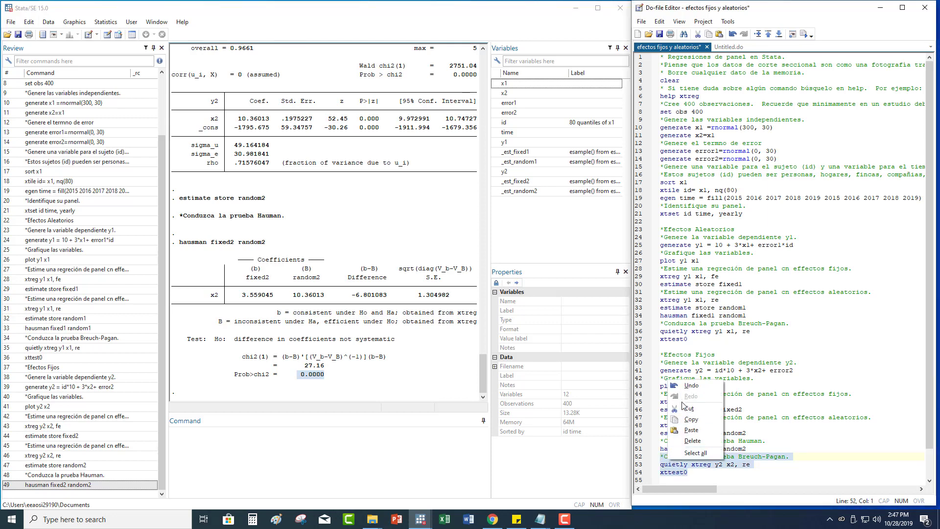
click(690, 419)
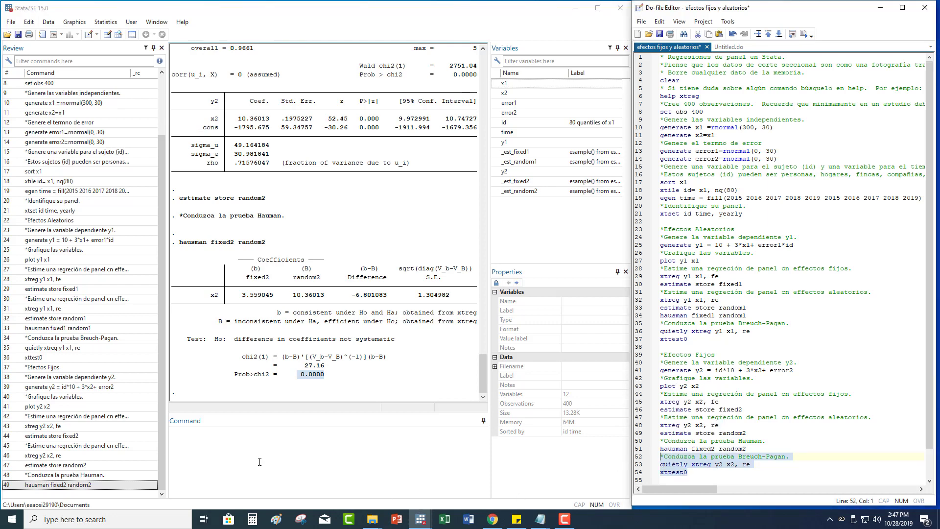
click(203, 442)
right_click(204, 443)
click(228, 398)
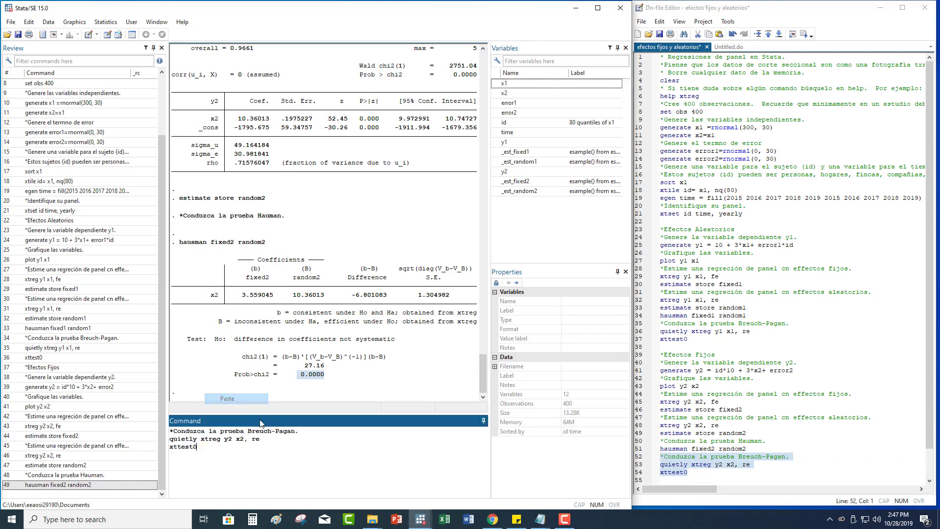
key(Return)
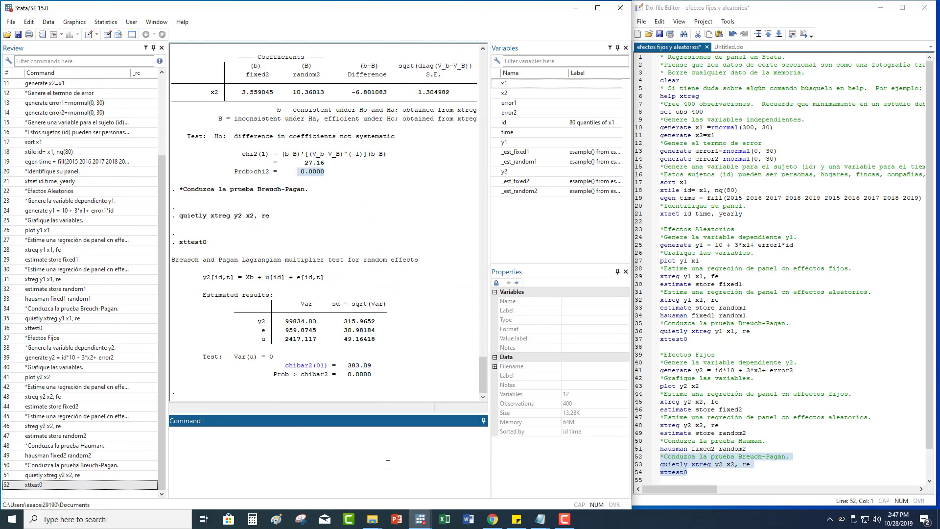